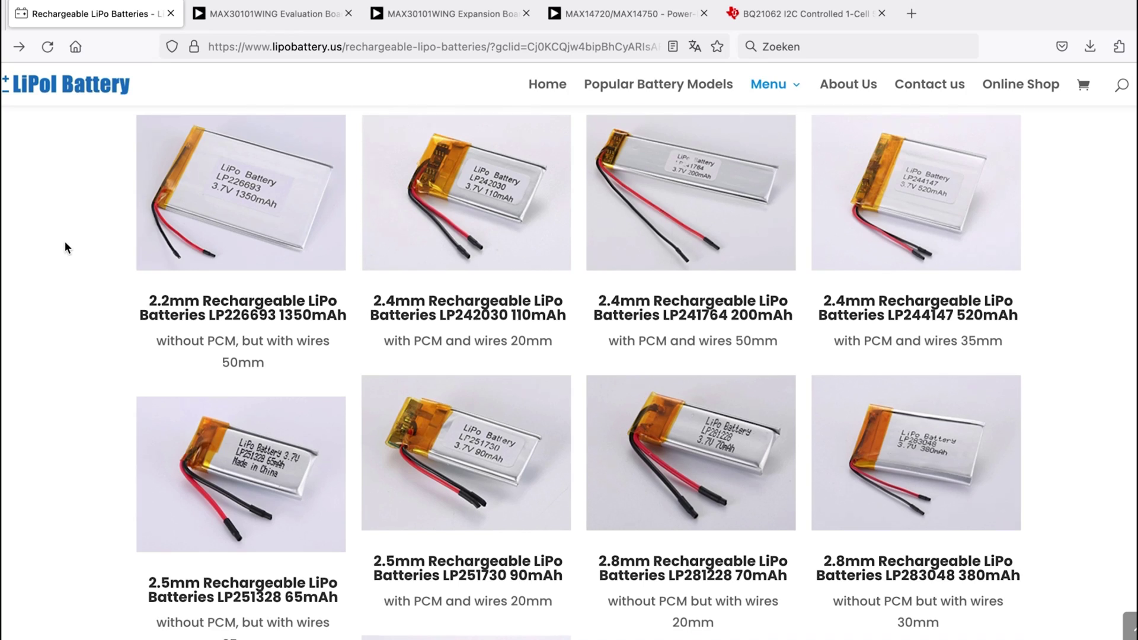
Scroll the lipobattery.us rechargeable LiPo catalogue to cells such as LP352745 400mAh.
{"action": "scroll", "coordinate": [62, 239], "scroll_direction": "down", "scroll_amount": 15}
Open the product page for the LP242030 3.7V 110mAh ultra-slim battery.
{"action": "scroll", "coordinate": [65, 244], "scroll_direction": "down", "scroll_amount": 10}
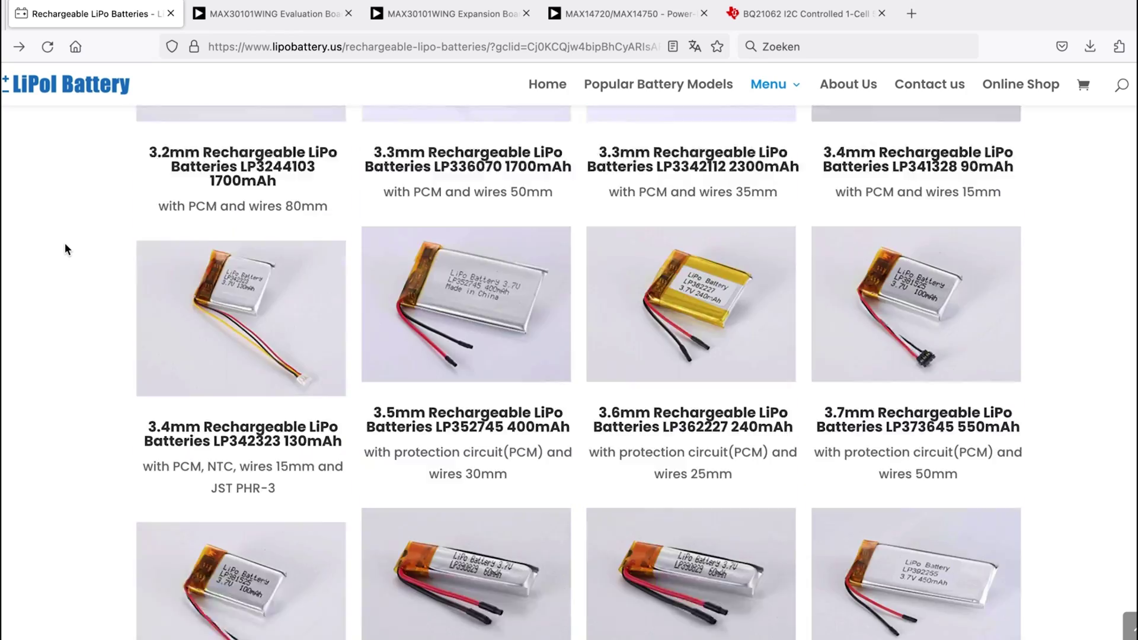
{"action": "scroll", "coordinate": [66, 243], "scroll_direction": "up", "scroll_amount": 20}
{"action": "scroll", "coordinate": [65, 243], "scroll_direction": "up", "scroll_amount": 10}
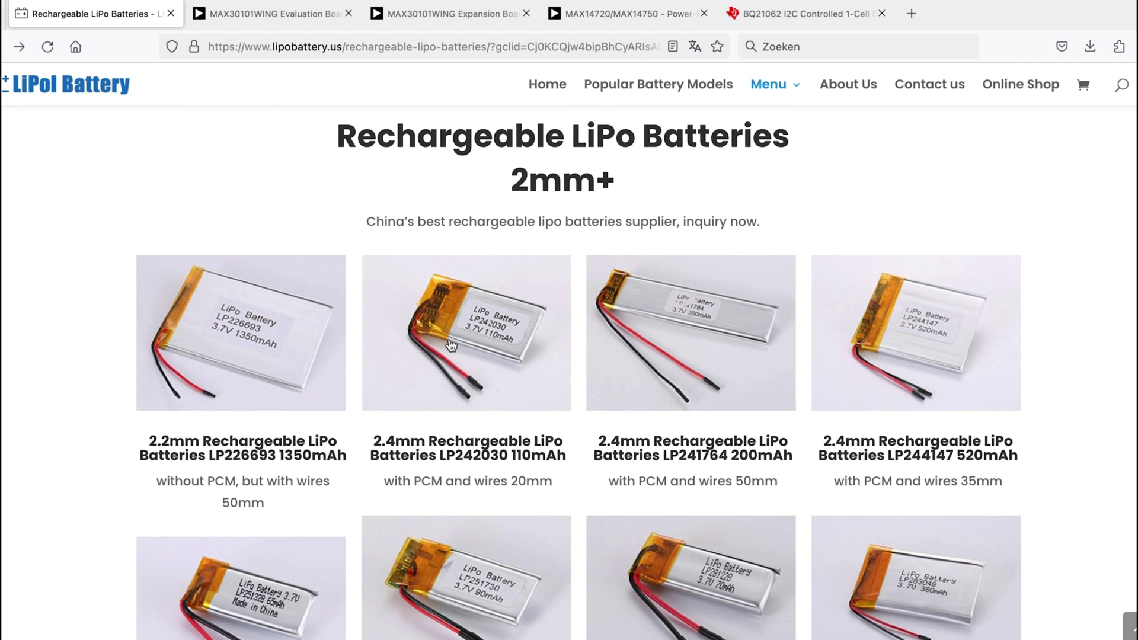
{"action": "left_click", "coordinate": [468, 330]}
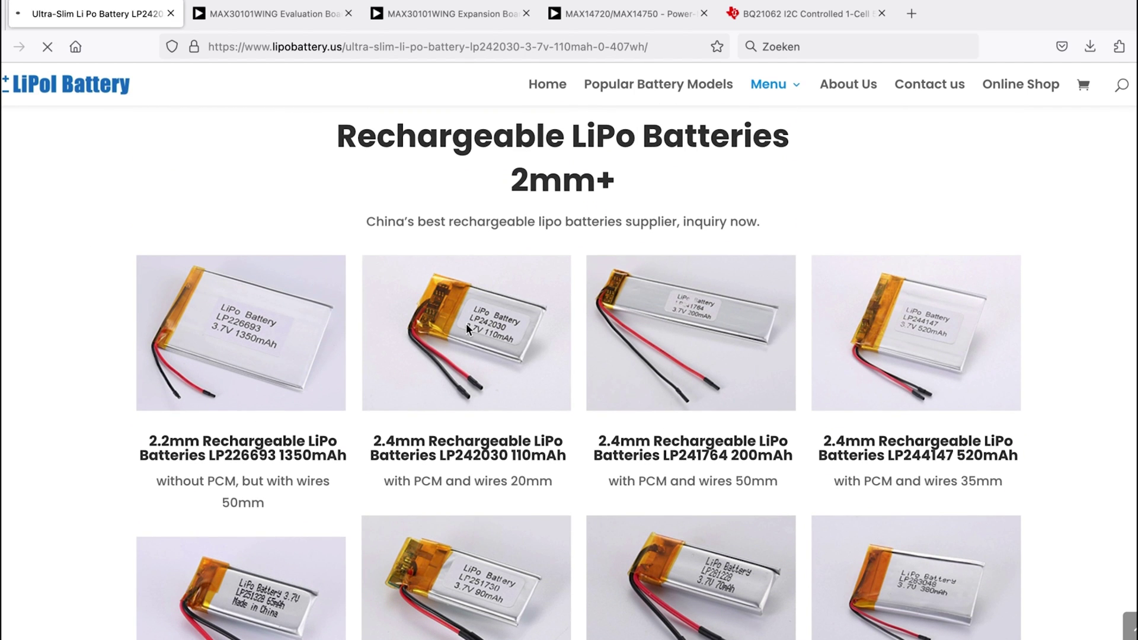
Compare its 35.7 mm length and 19.3 mm width caliper photos, then go to the MAX30101WING page.
{"action": "scroll", "coordinate": [589, 405], "scroll_direction": "down", "scroll_amount": 3}
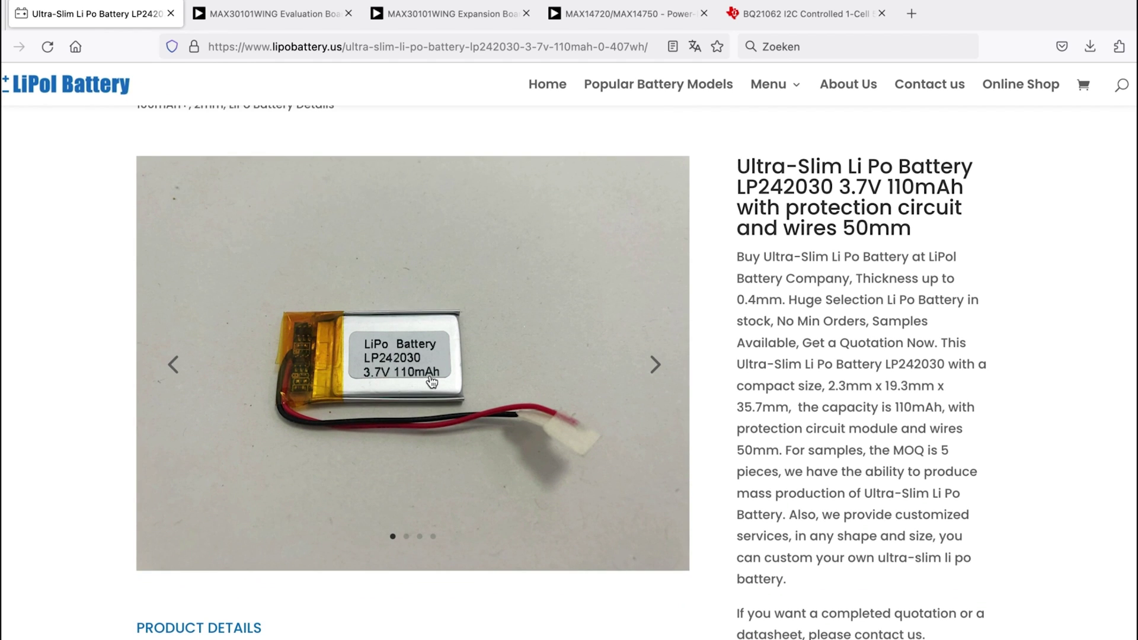
{"action": "left_click", "coordinate": [655, 365]}
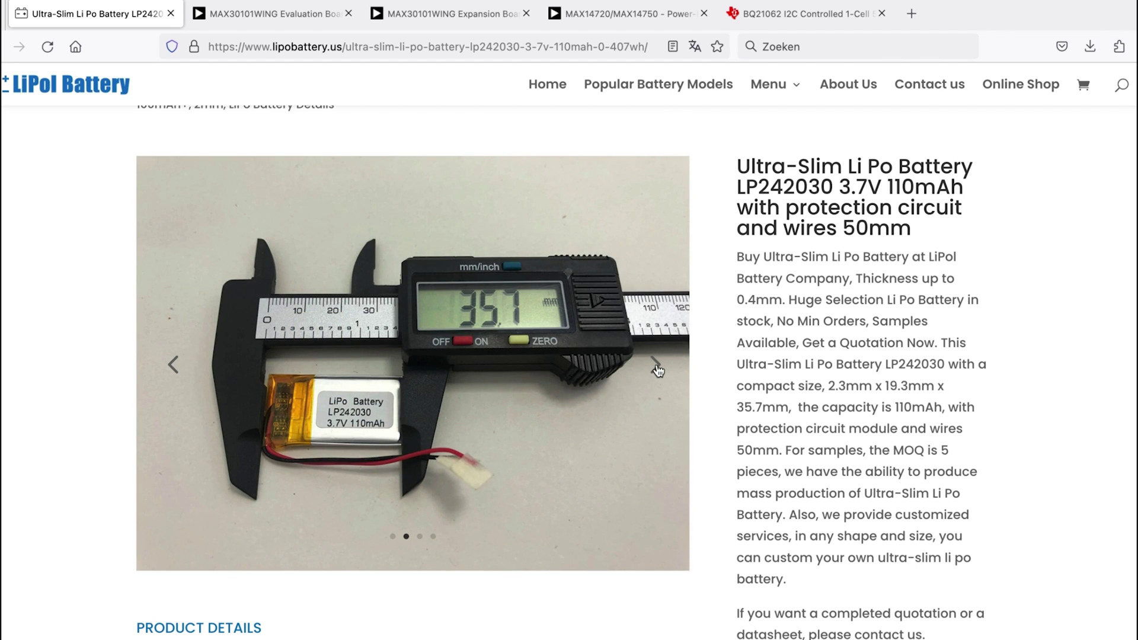
{"action": "left_click", "coordinate": [655, 365]}
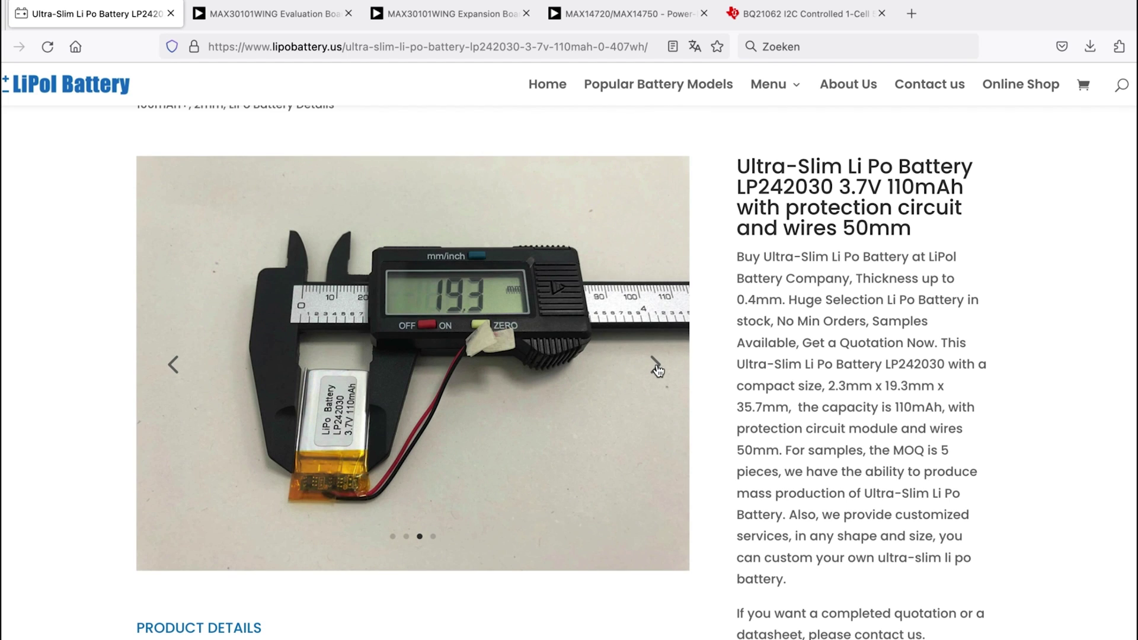
{"action": "left_click", "coordinate": [174, 365]}
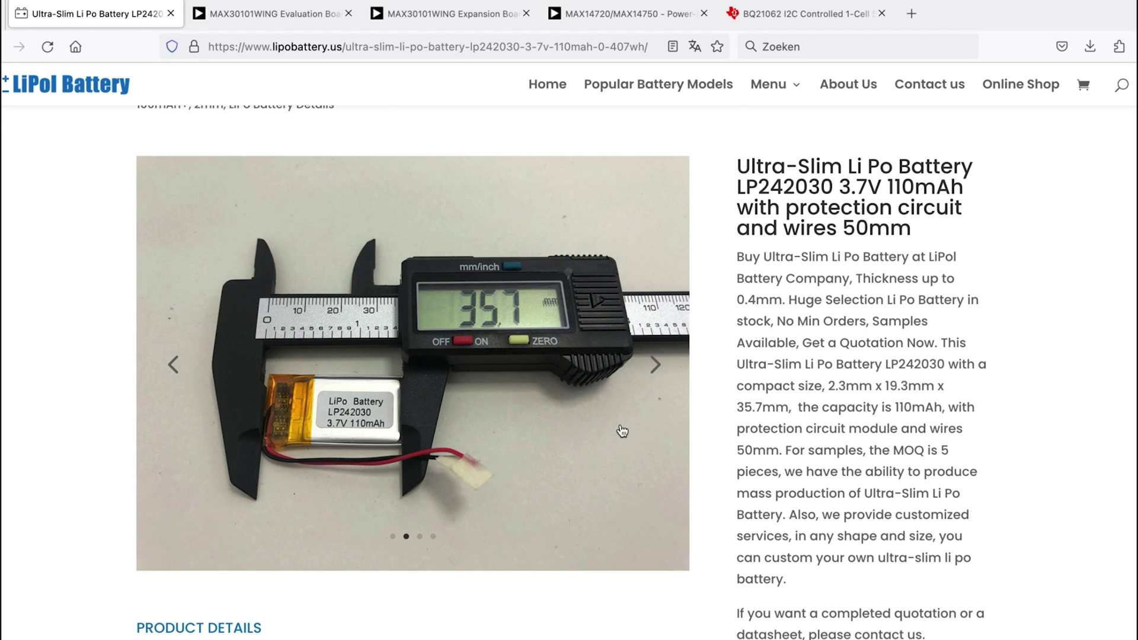
{"action": "scroll", "coordinate": [621, 431], "scroll_direction": "up", "scroll_amount": 1}
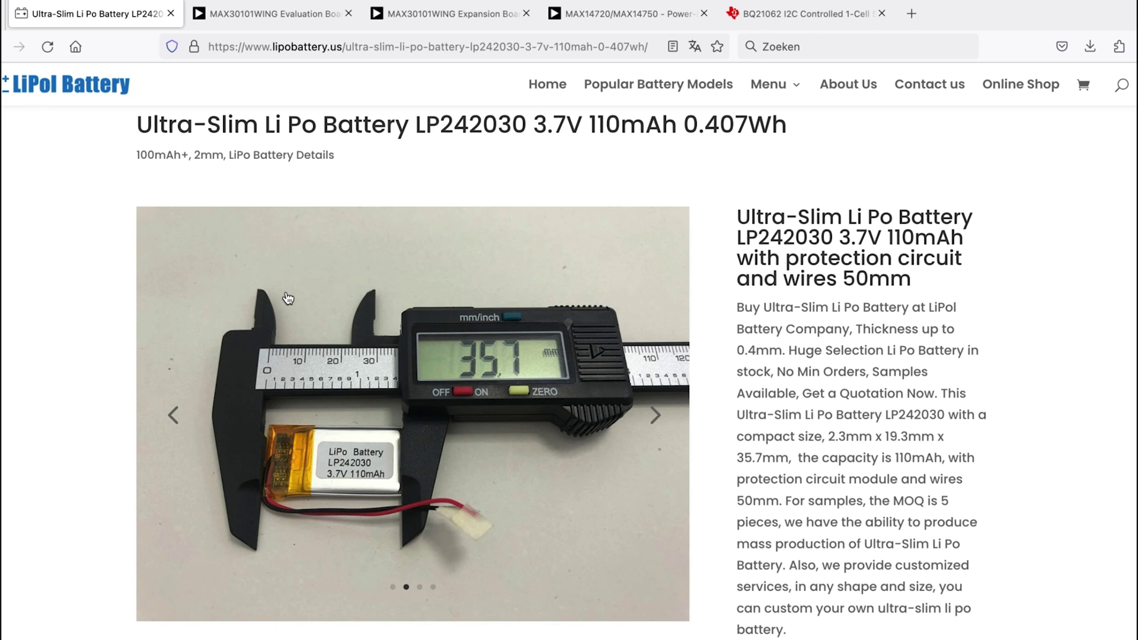
{"action": "left_click", "coordinate": [271, 17]}
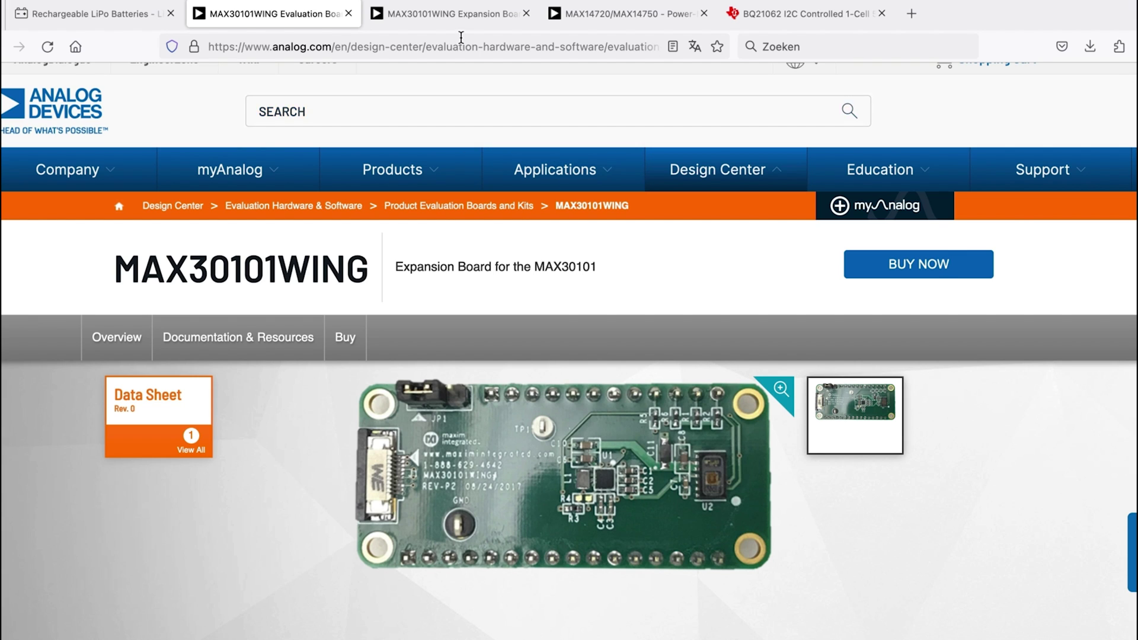
Show the MAX30101WING Expansion Board datasheet at its page 7 EV kit schematic.
{"action": "left_click", "coordinate": [450, 13]}
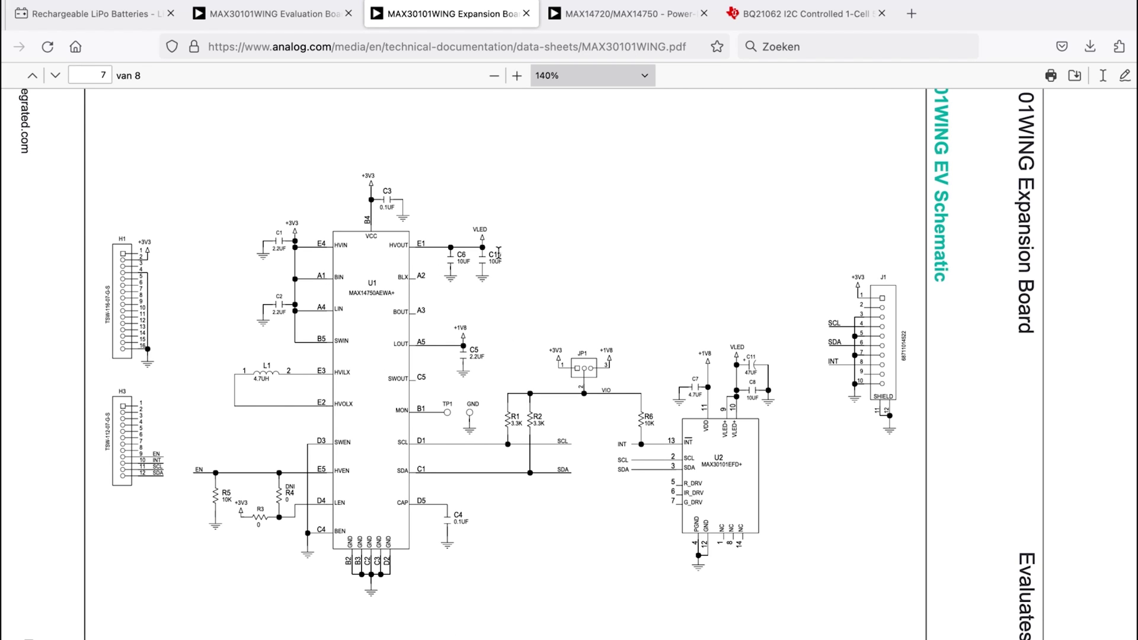
Review the 1.1µA buck-boost, 0.9µA buck and LDO quiescent currents, then return to Altium.
{"action": "left_click", "coordinate": [610, 18]}
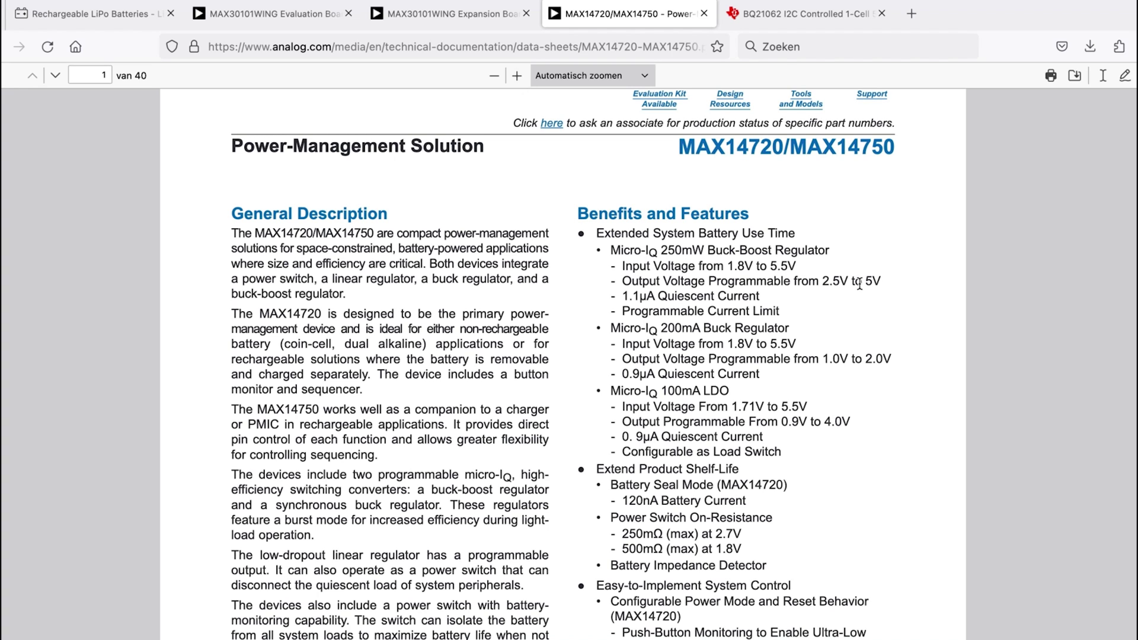
{"action": "left_click_drag", "start_coordinate": [616, 296], "coordinate": [750, 296]}
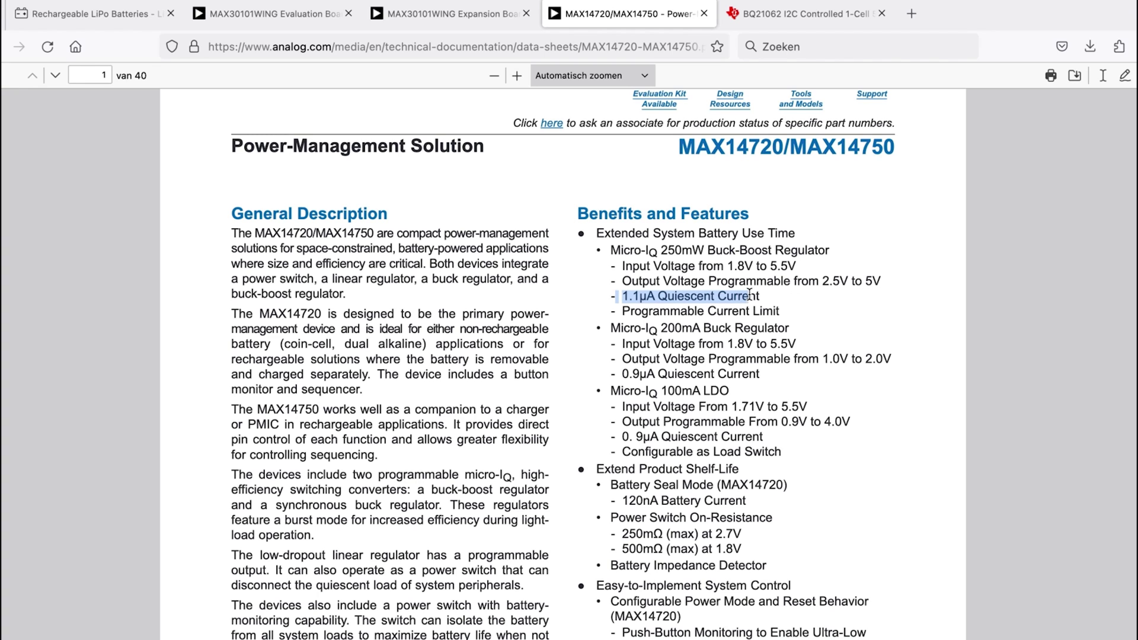
{"action": "left_click", "coordinate": [806, 300]}
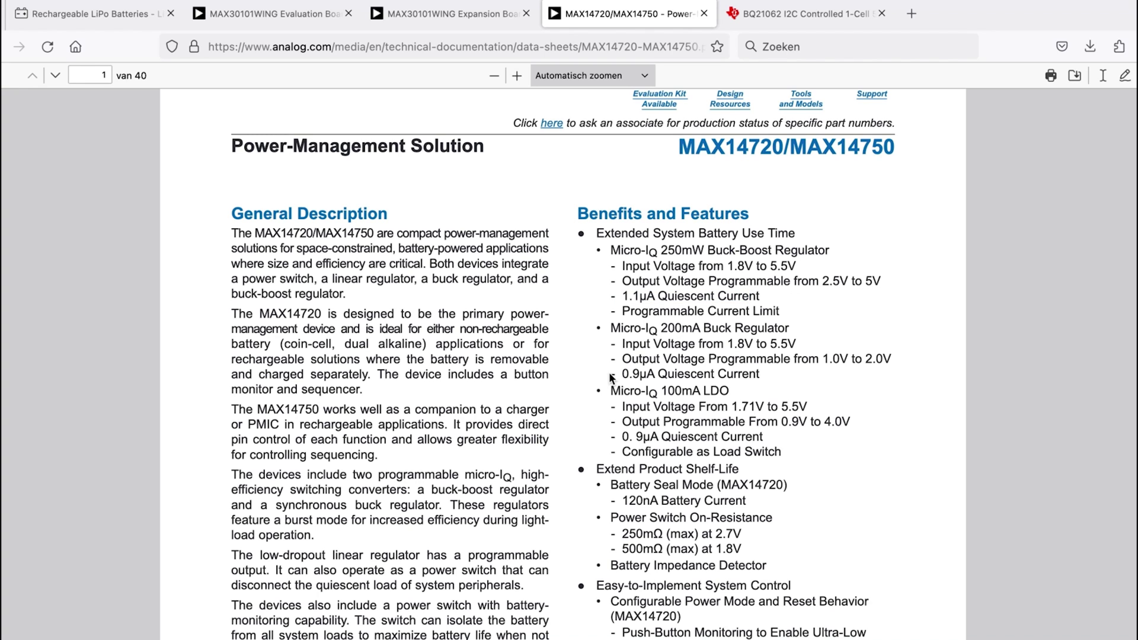
{"action": "left_click_drag", "start_coordinate": [620, 374], "coordinate": [760, 373]}
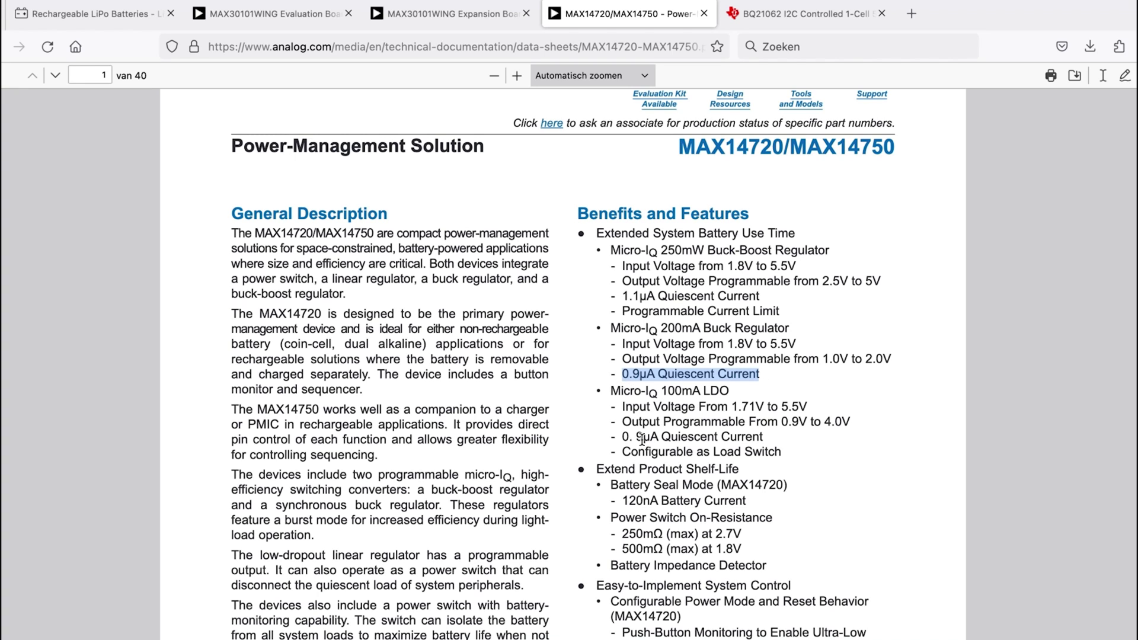
{"action": "left_click_drag", "start_coordinate": [621, 439], "coordinate": [751, 439]}
{"action": "left_click", "coordinate": [751, 439]}
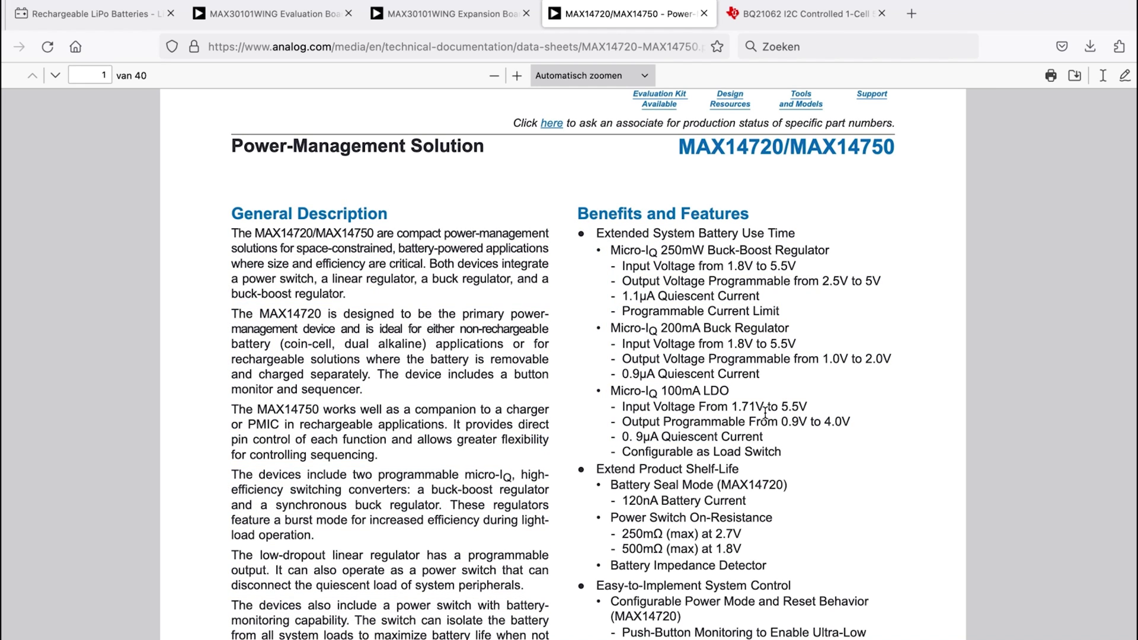
{"action": "key", "text": "alt+Tab"}
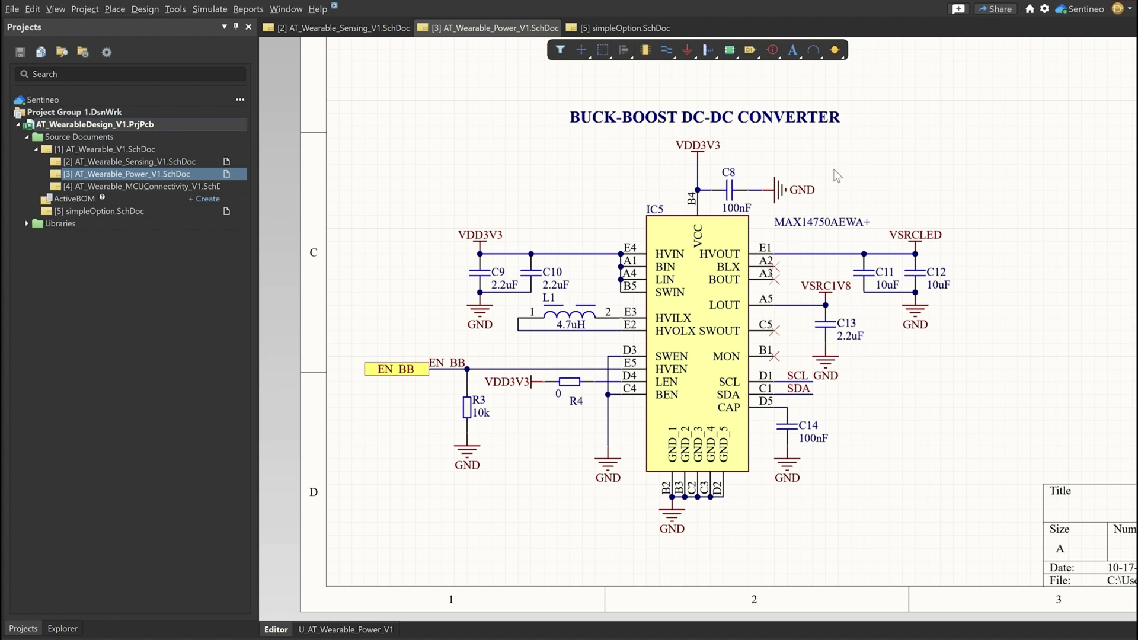
Switch to the AT_Wearable_Sensing_V1 sheet with the R5, R6 3k3 and R7 10k pull-ups.
{"action": "left_click", "coordinate": [379, 28]}
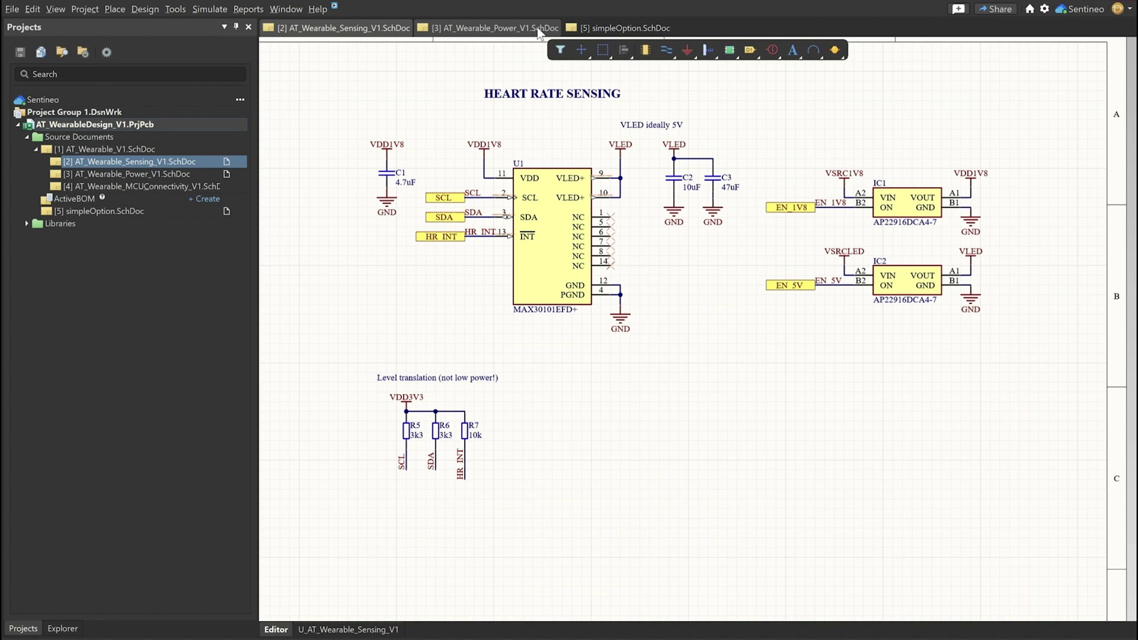
Switch back to AT_Wearable_Power_V1.SchDoc with the MAX14750AEWA+ buck-boost circuit.
{"action": "left_click", "coordinate": [513, 31]}
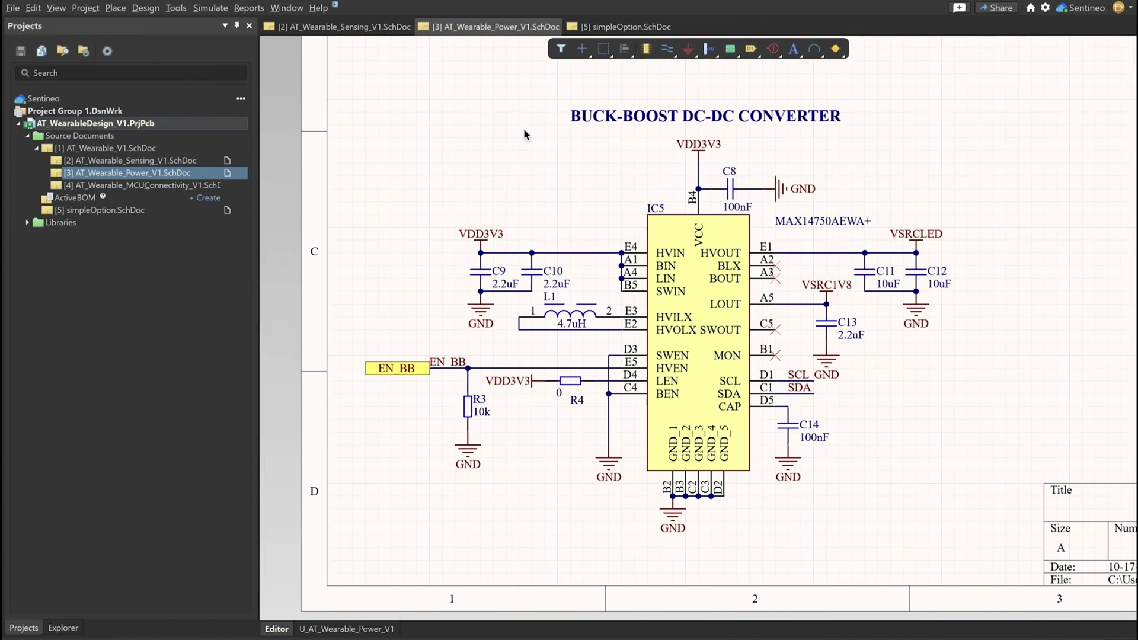
Open simpleOption.SchDoc and zoom in on the MCP73832T charger and AP7331 regulator circuit.
{"action": "left_click", "coordinate": [617, 23]}
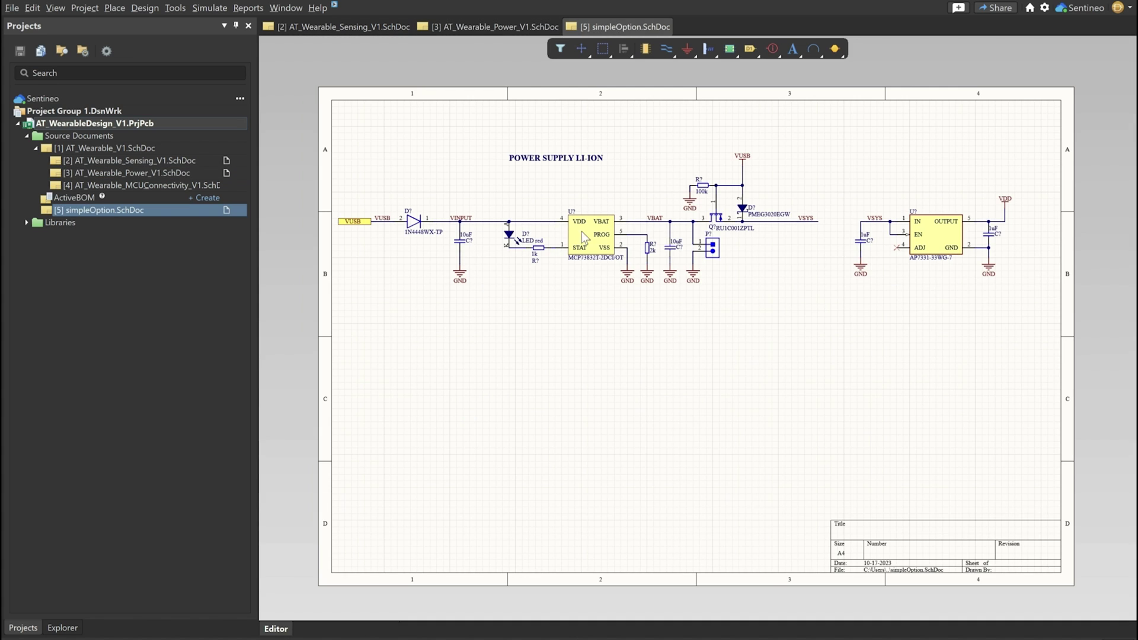
{"action": "scroll", "coordinate": [587, 271], "scroll_direction": "up", "scroll_amount": 1}
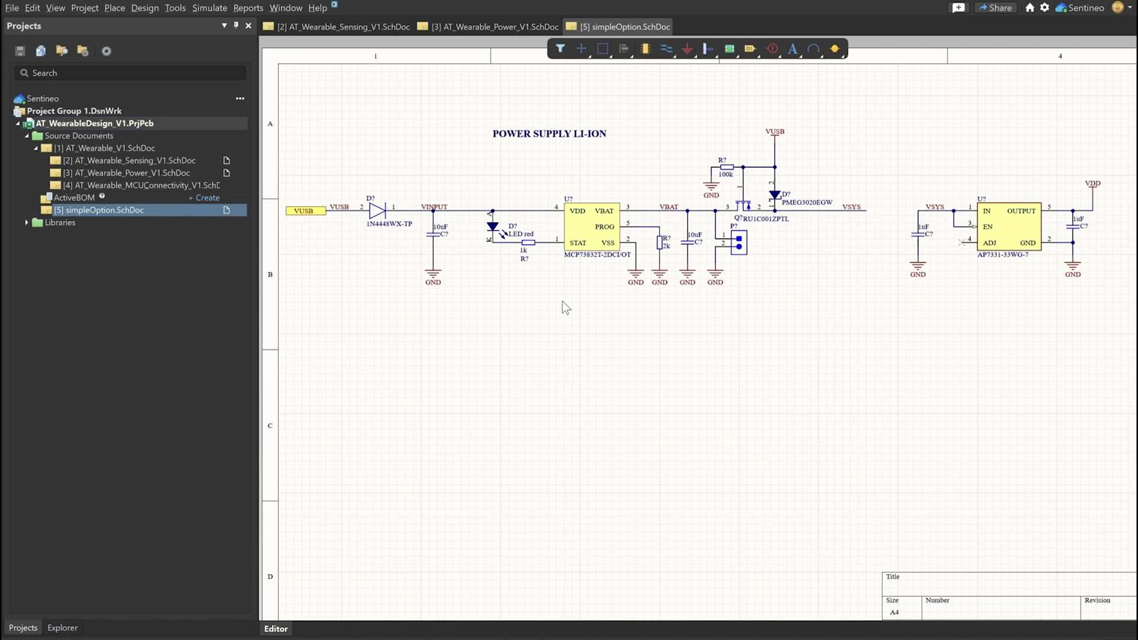
{"action": "left_click_drag", "start_coordinate": [564, 305], "coordinate": [577, 309]}
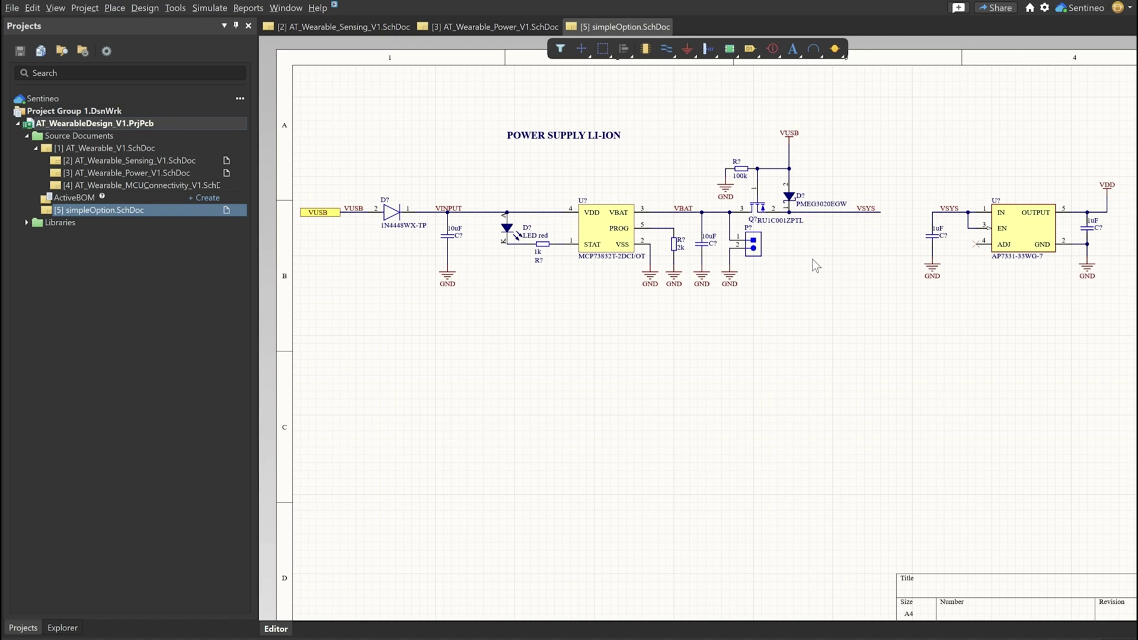
{"action": "scroll", "coordinate": [831, 254], "scroll_direction": "right", "scroll_amount": 1}
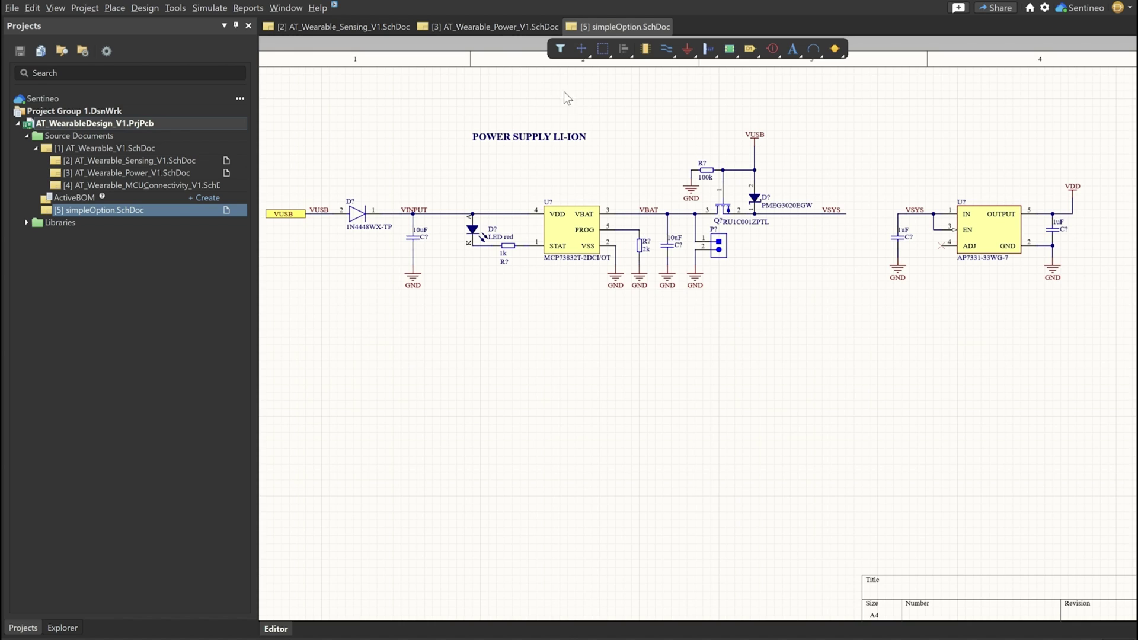
{"action": "key", "text": "super+Tab"}
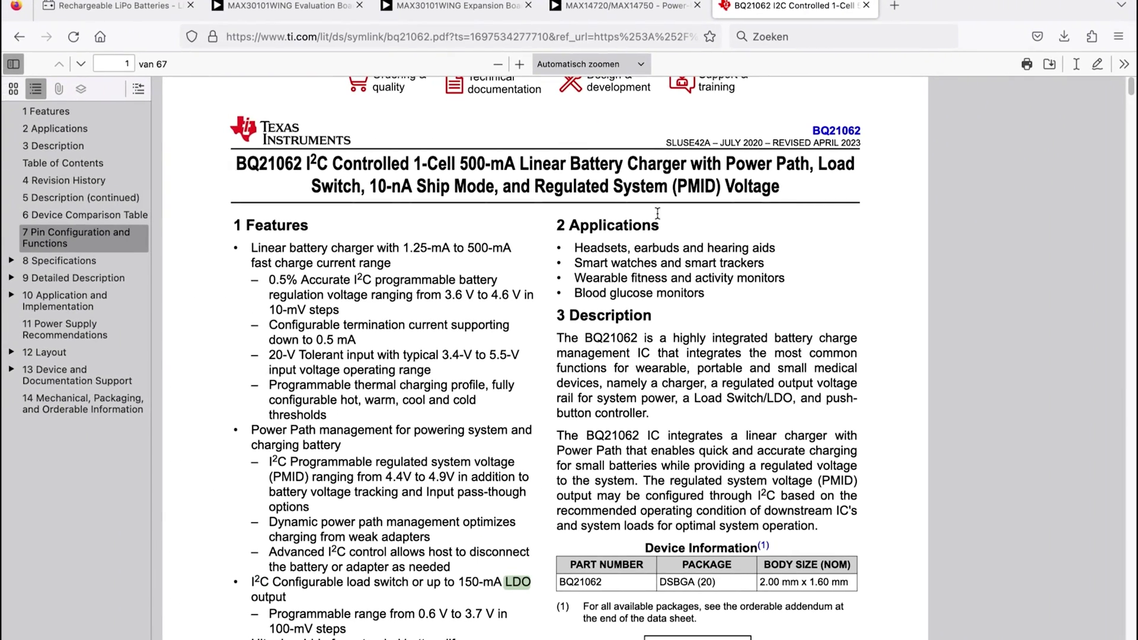
{"action": "scroll", "coordinate": [670, 244], "scroll_direction": "up", "scroll_amount": 1}
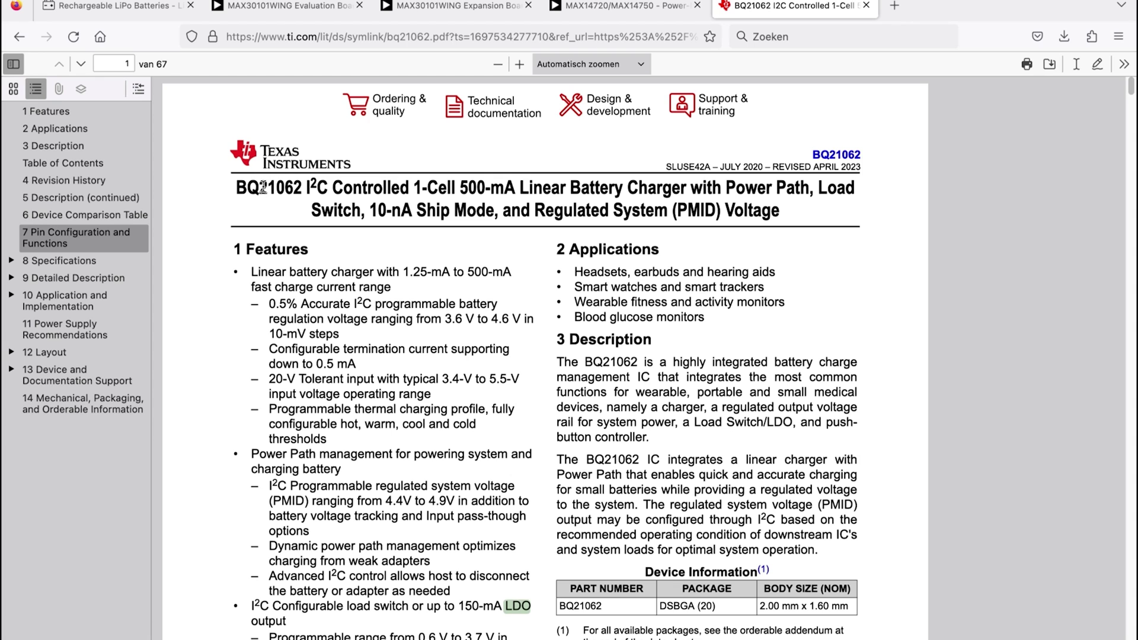
{"action": "scroll", "coordinate": [781, 313], "scroll_direction": "down", "scroll_amount": 2}
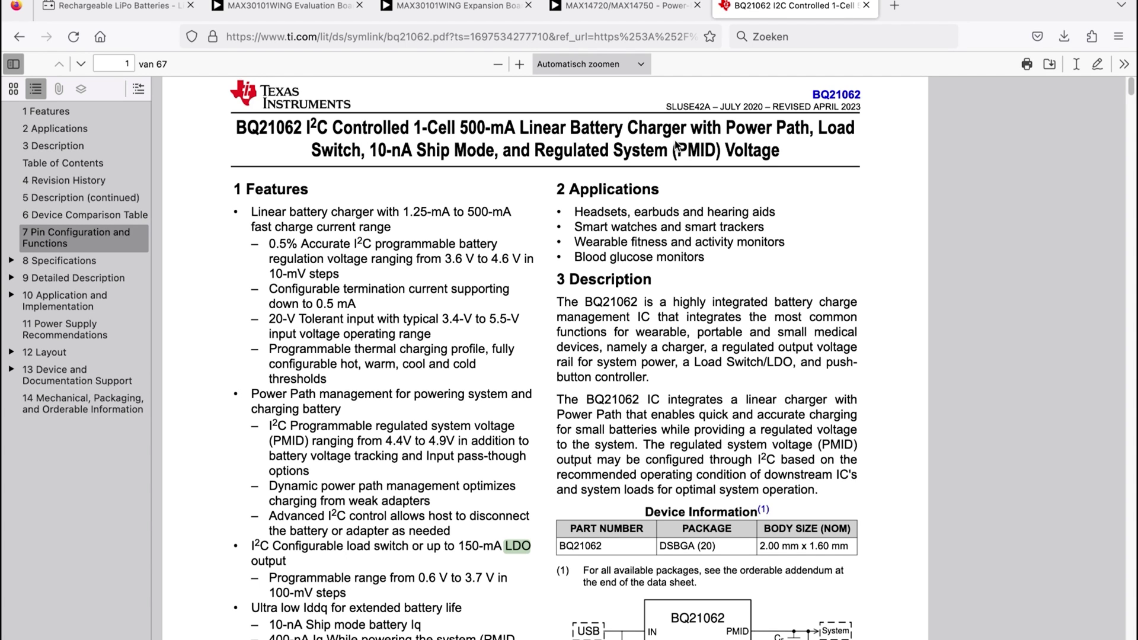
{"action": "scroll", "coordinate": [830, 214], "scroll_direction": "down", "scroll_amount": 6}
{"action": "scroll", "coordinate": [827, 219], "scroll_direction": "down", "scroll_amount": 4}
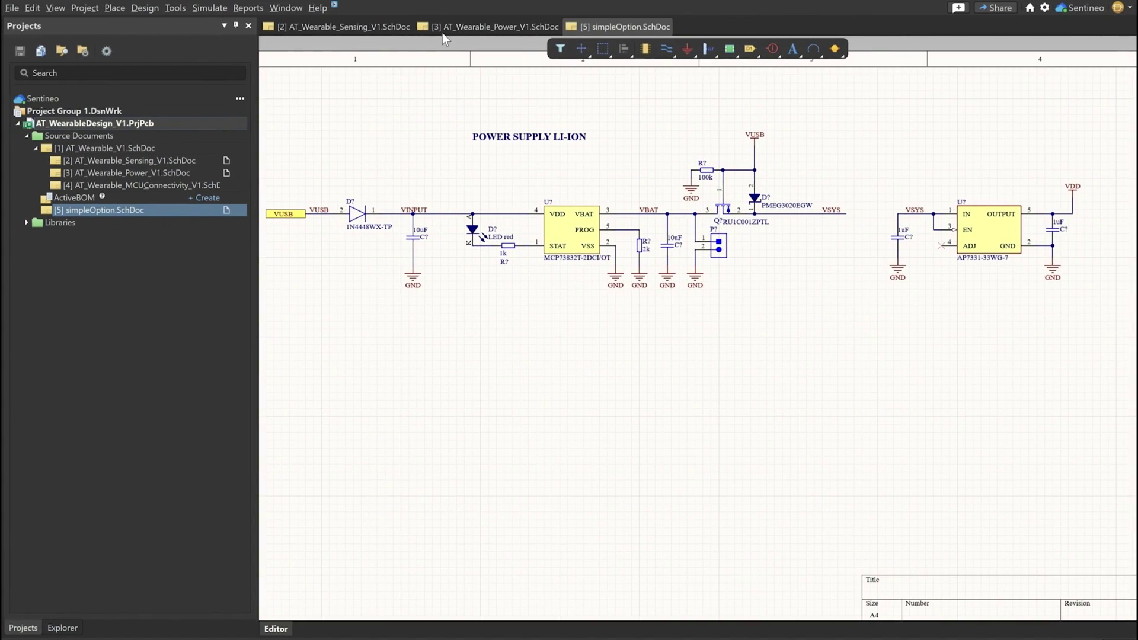
Inspect the power sheet's battery charging section, then open AT_Wearable_MCU&Connectivity_V1.SchDoc.
{"action": "left_click", "coordinate": [471, 30]}
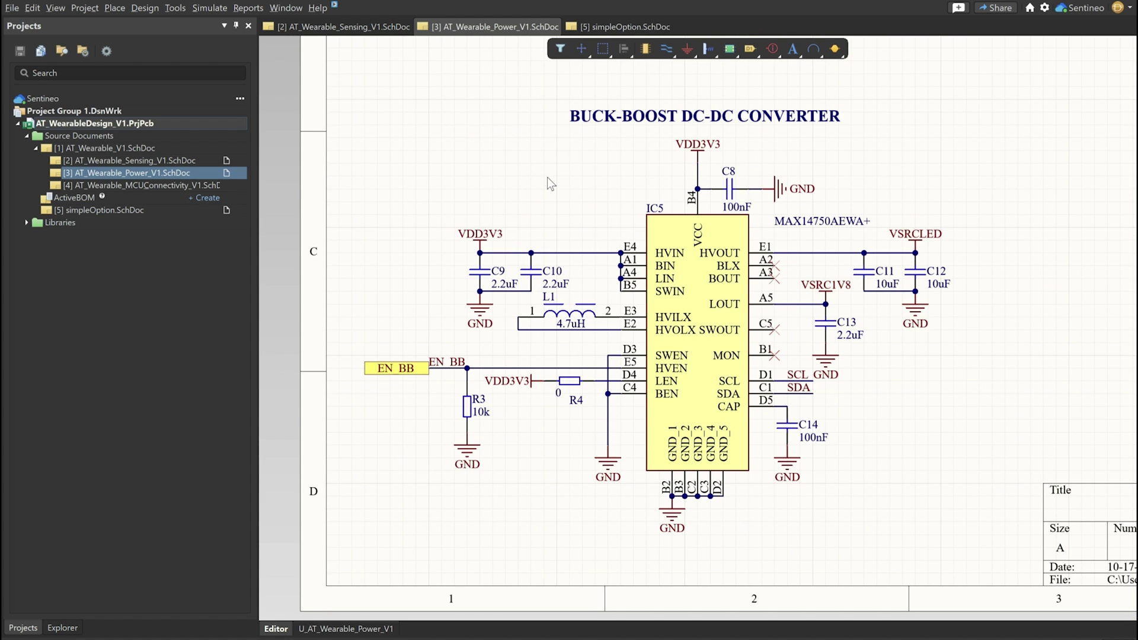
{"action": "scroll", "coordinate": [546, 179], "scroll_direction": "up", "scroll_amount": 2}
{"action": "scroll", "coordinate": [545, 179], "scroll_direction": "up", "scroll_amount": 5}
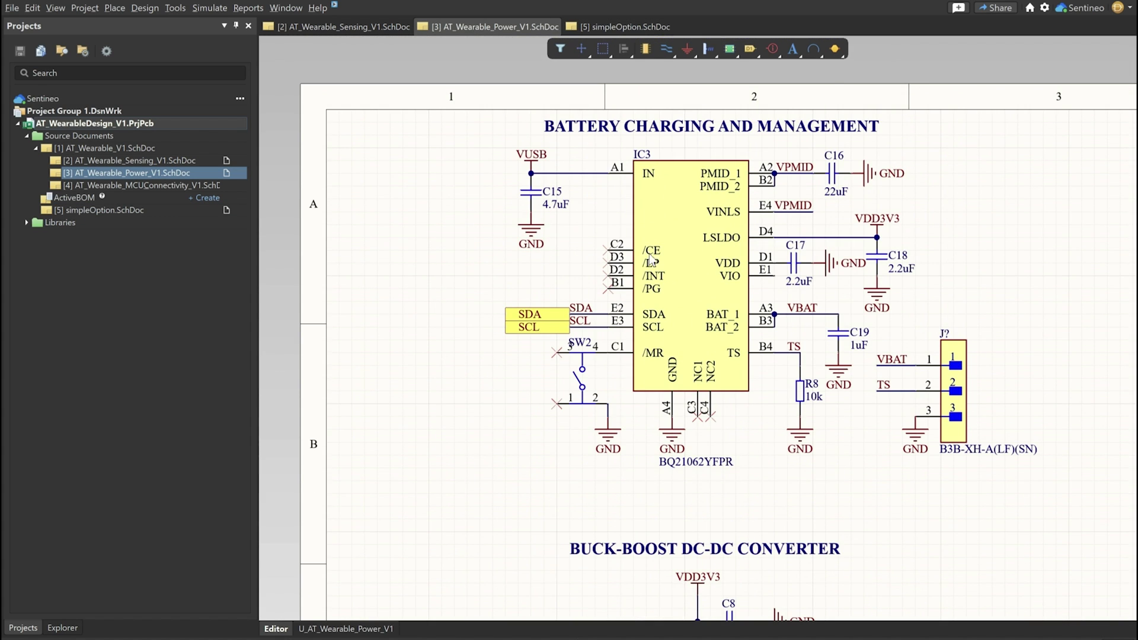
{"action": "left_click_drag", "start_coordinate": [649, 255], "coordinate": [662, 267]}
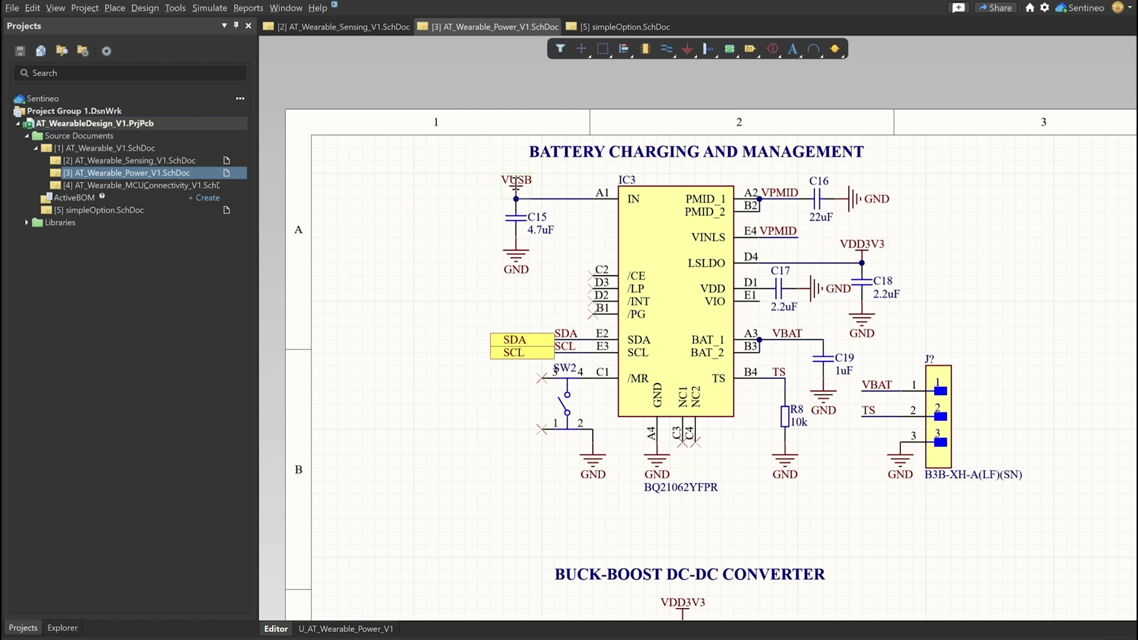
{"action": "left_click", "coordinate": [516, 184]}
{"action": "double_click", "coordinate": [172, 186]}
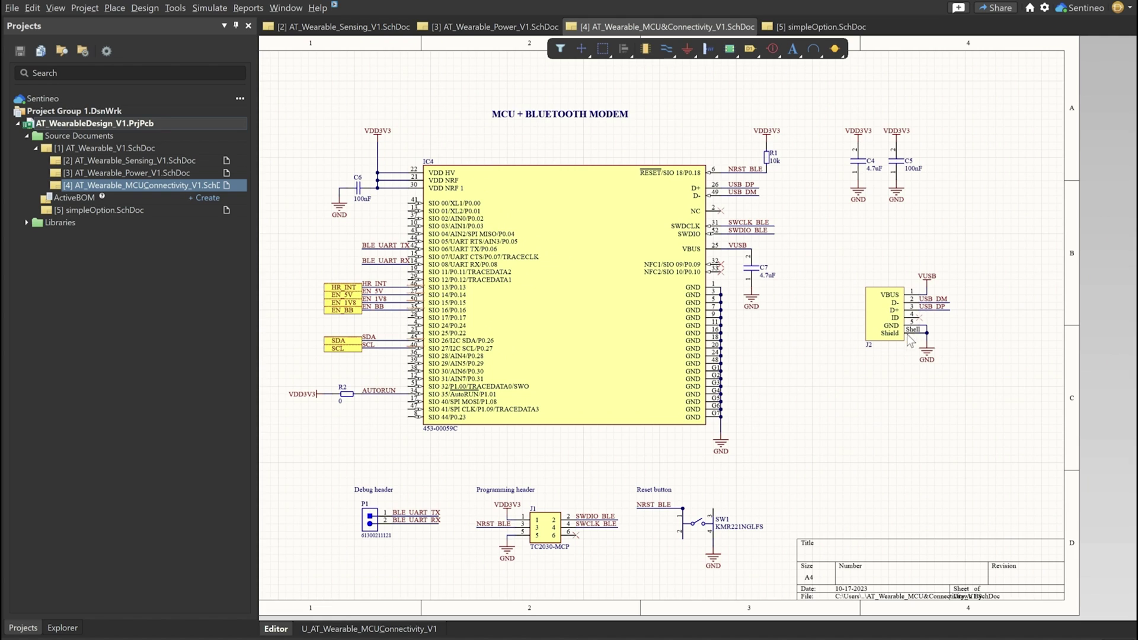
{"action": "left_click", "coordinate": [889, 311]}
{"action": "left_click", "coordinate": [898, 383]}
{"action": "left_click", "coordinate": [514, 28]}
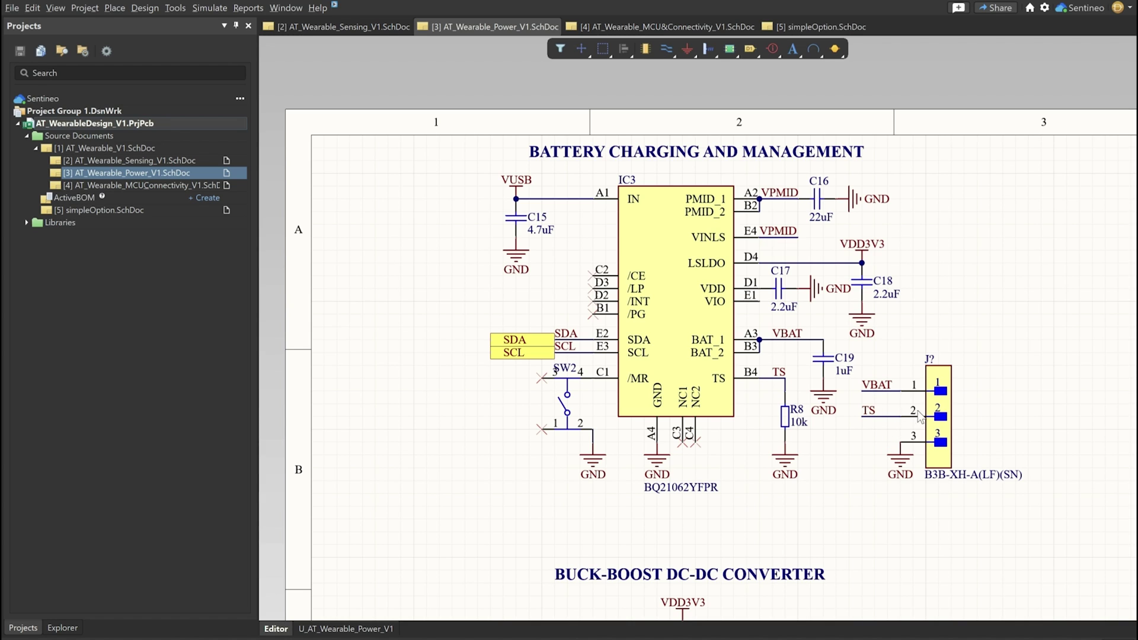
Zoom out and open the top-level AT_Wearable_V1.SchDoc from the Projects panel.
{"action": "scroll", "coordinate": [410, 231], "scroll_direction": "down", "scroll_amount": 3}
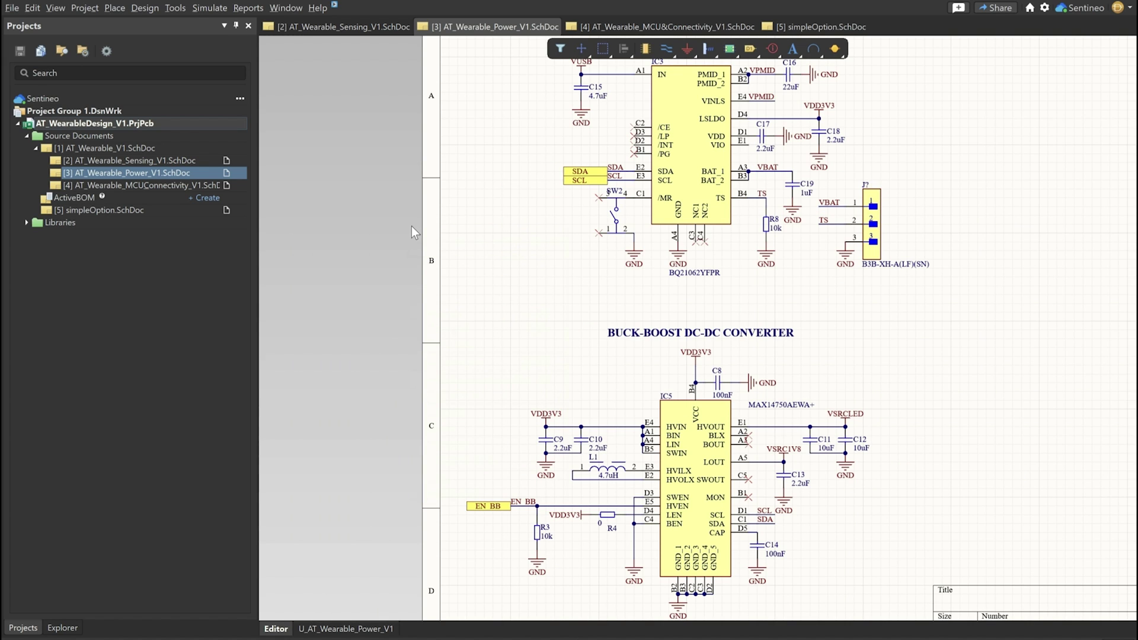
{"action": "double_click", "coordinate": [127, 144]}
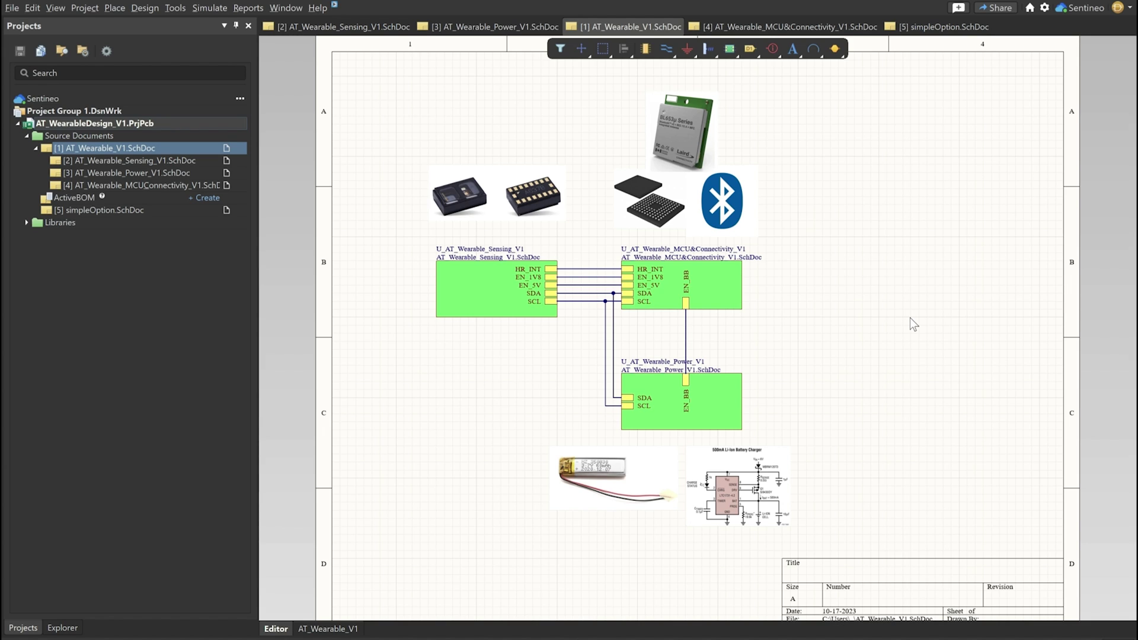
Pan to center the top-level sheet symbols, then switch back to AT_Wearable_Power_V1.SchDoc.
{"action": "left_click_drag", "start_coordinate": [865, 308], "coordinate": [919, 312]}
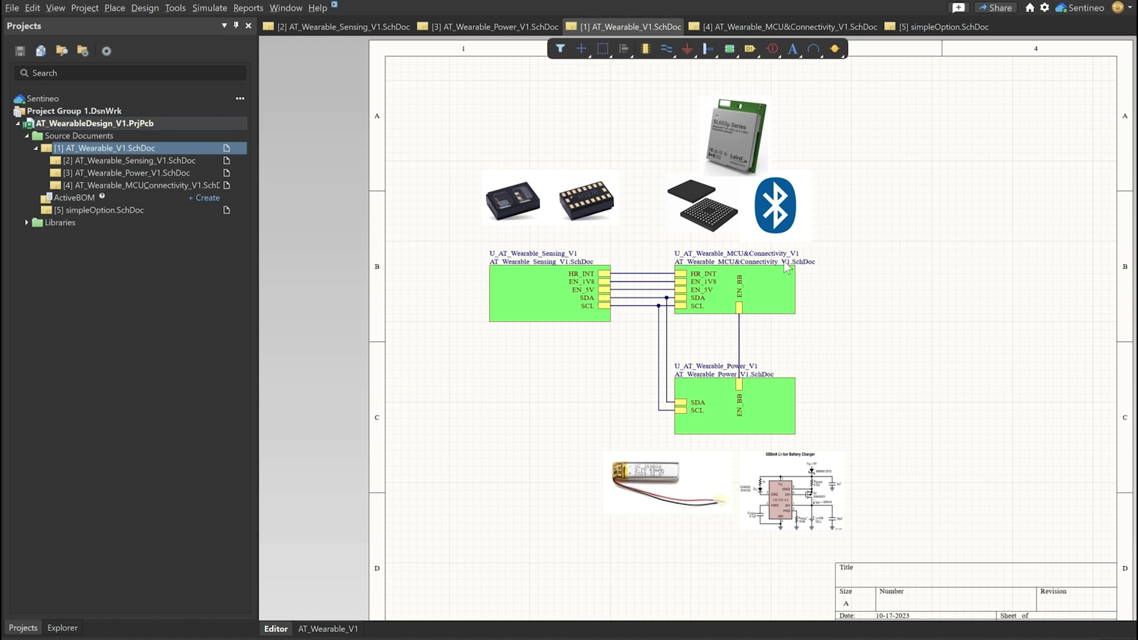
{"action": "left_click", "coordinate": [495, 26]}
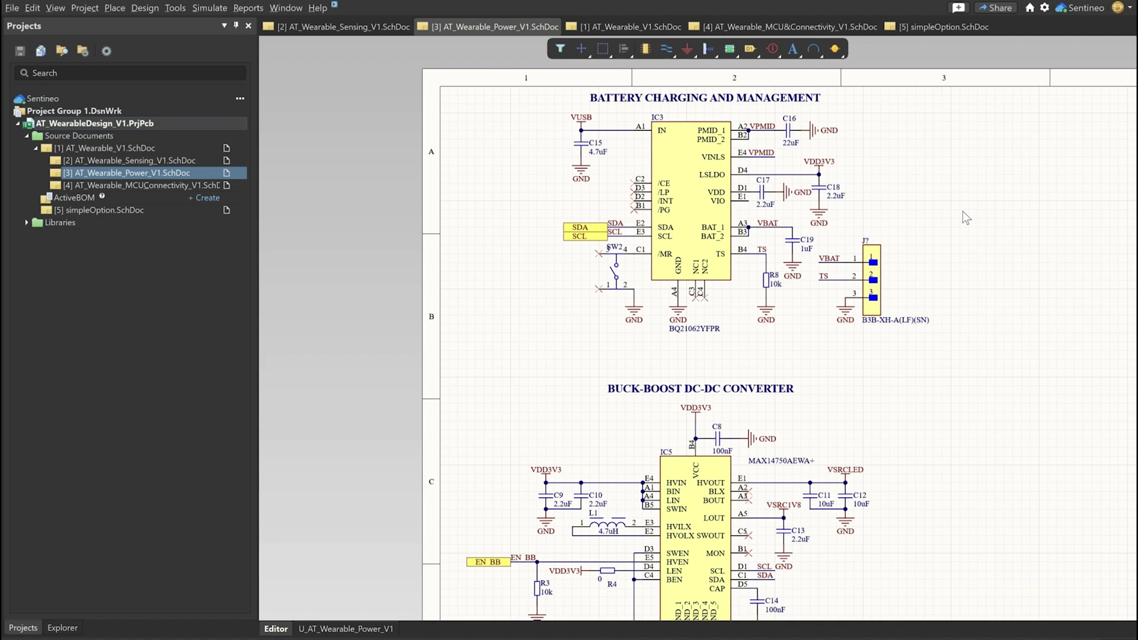
{"action": "scroll", "coordinate": [963, 211], "scroll_direction": "down", "scroll_amount": 1}
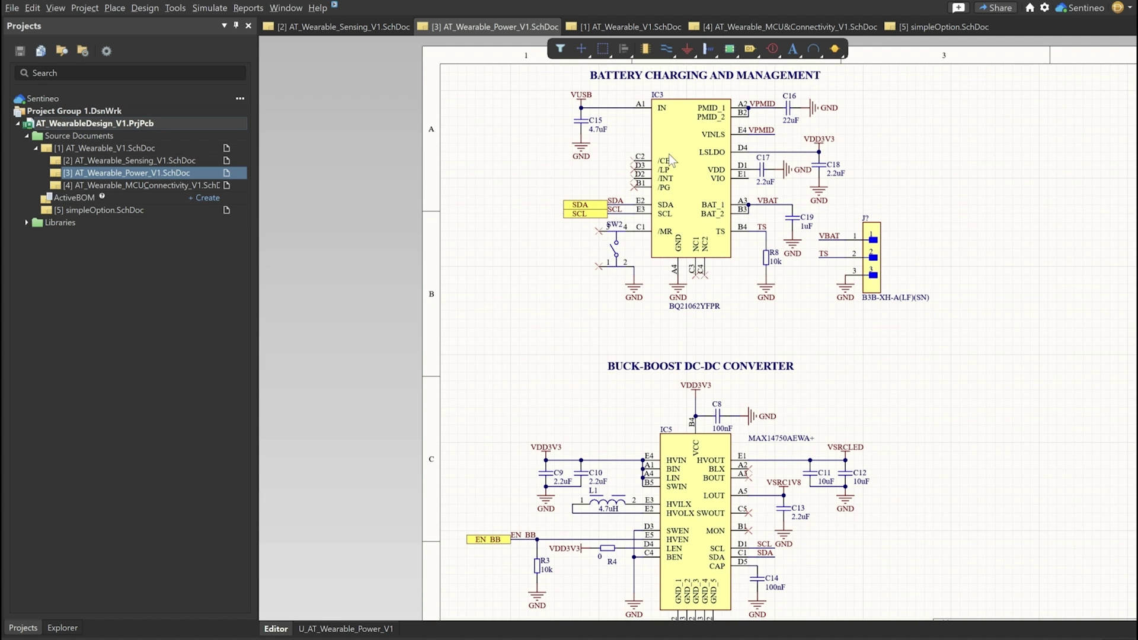